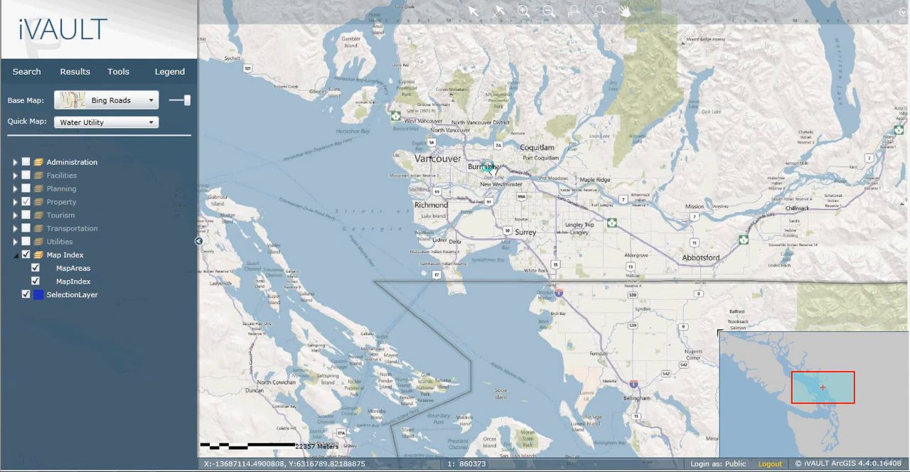
Step: Switch the base map to World Street Map
drag(458, 162, 446, 214)
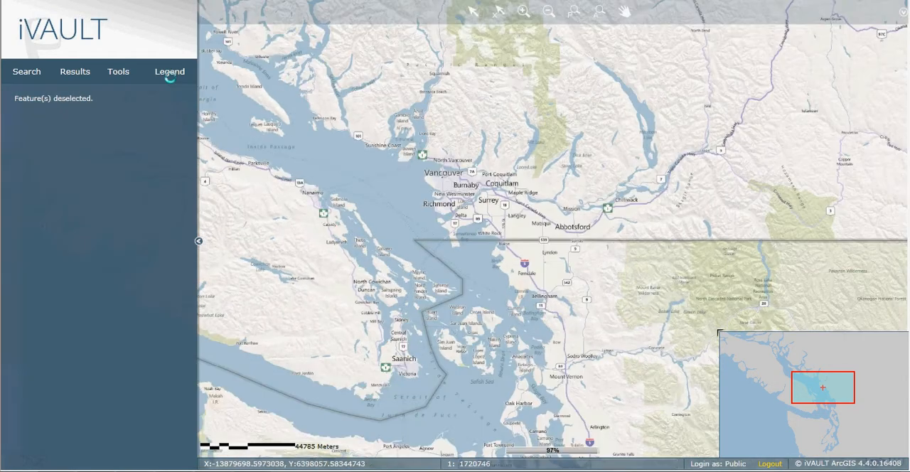
click(167, 74)
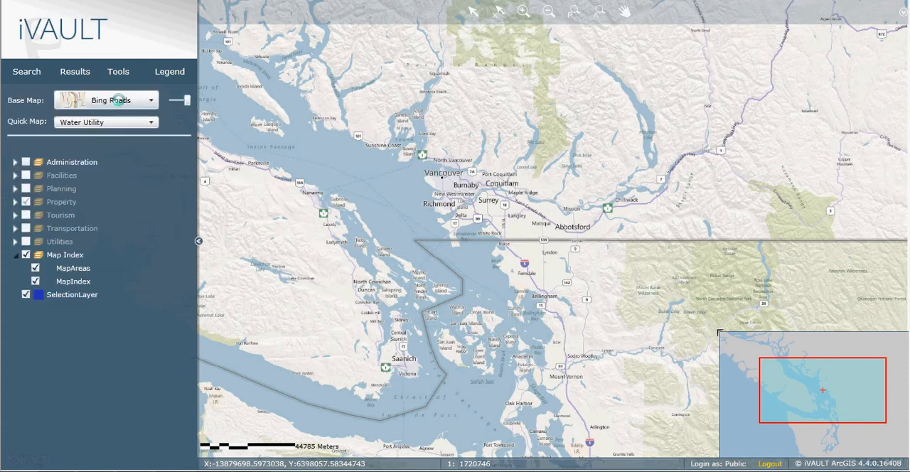
click(92, 102)
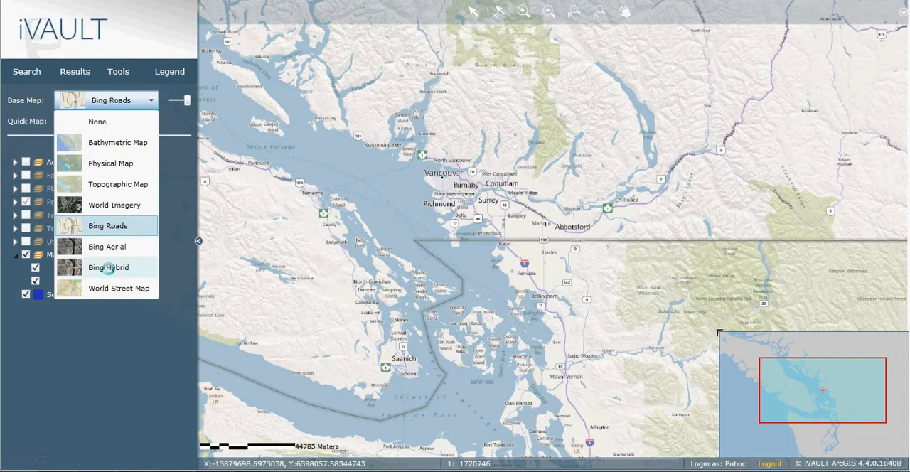
click(119, 288)
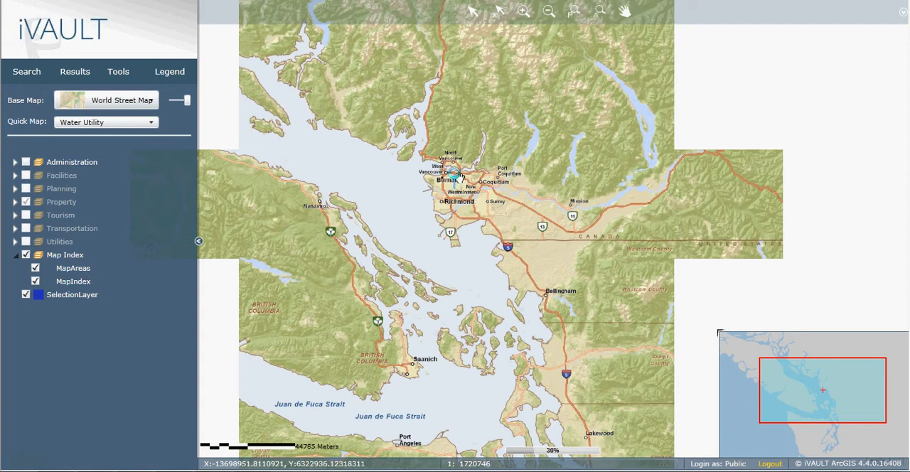
Step: Zoom in on the downtown Vancouver blocks around Davie St and Burrard St
scroll(455, 188, up, 4)
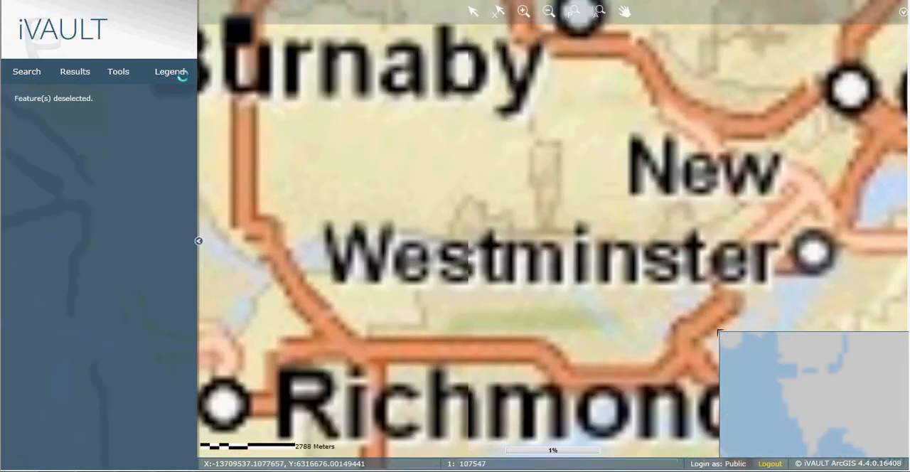
click(173, 71)
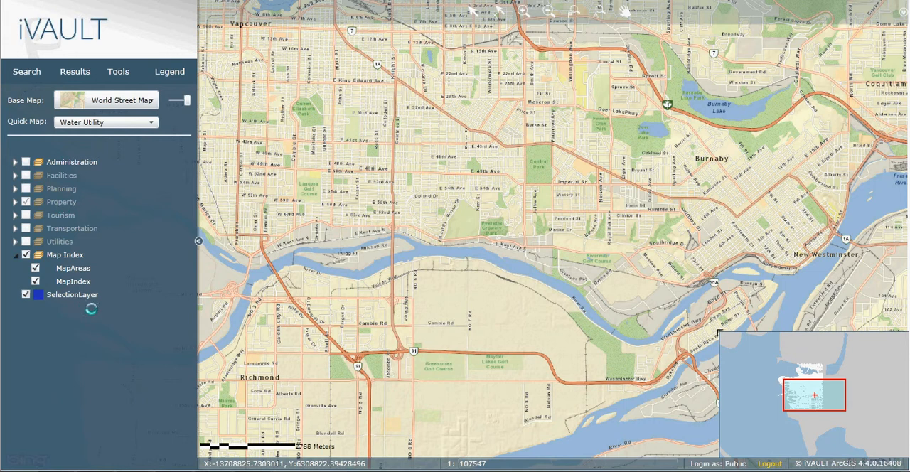
click(15, 72)
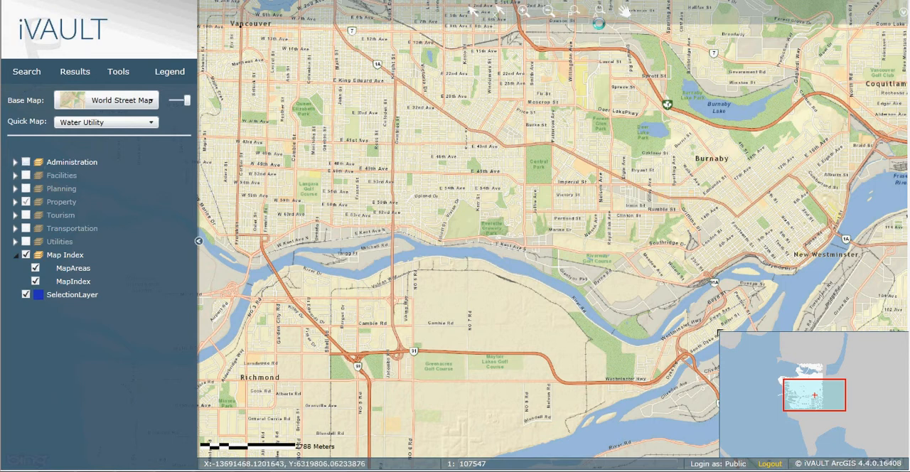
click(574, 11)
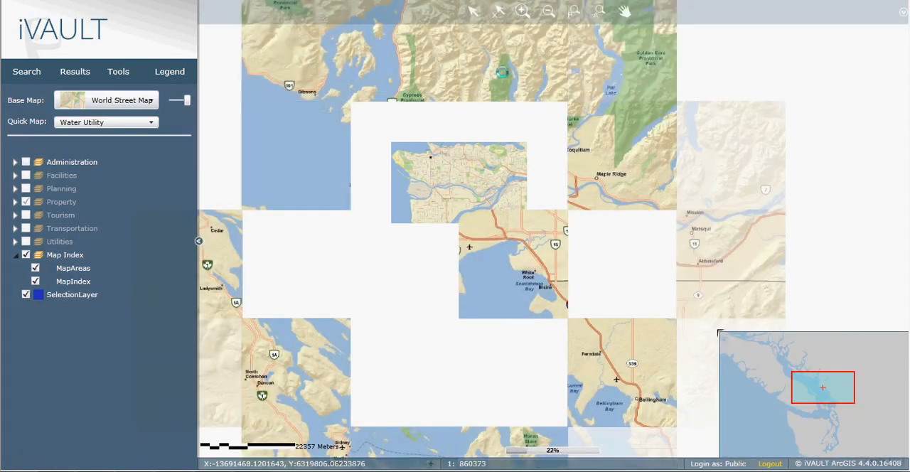
click(431, 149)
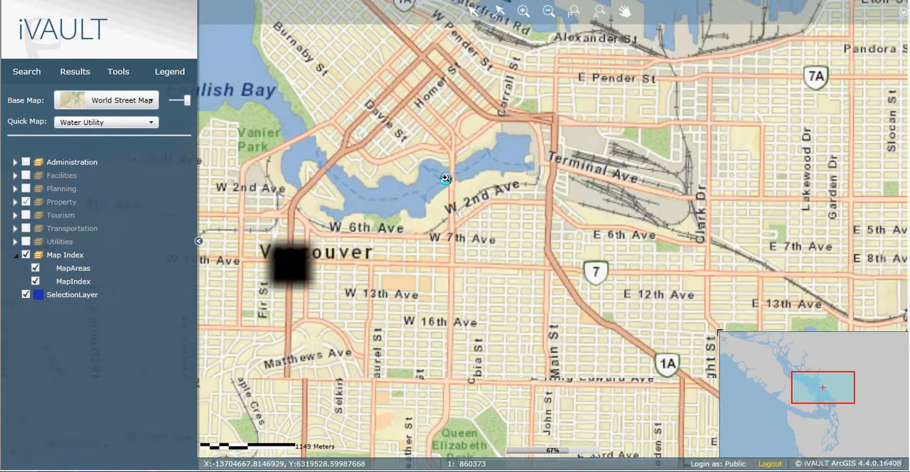
drag(286, 45, 331, 79)
click(371, 117)
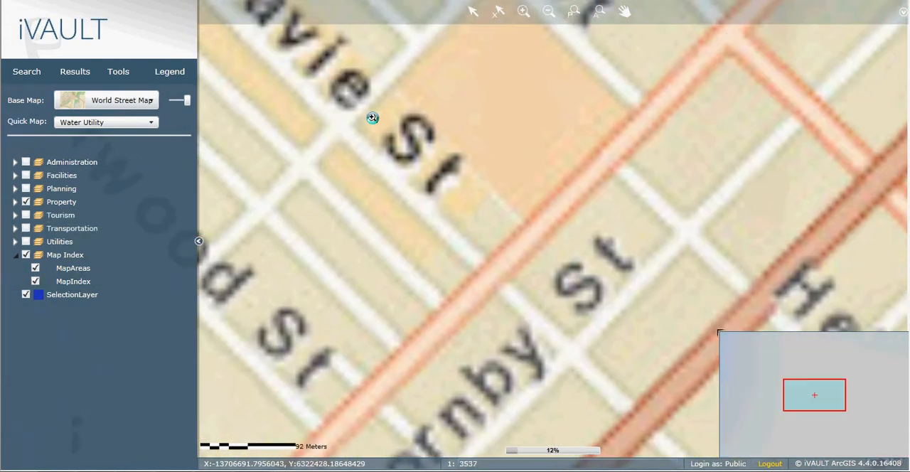
click(382, 109)
Step: Apply the Default quick map and select the three adjoining parcels on the north side of Davie St
click(111, 122)
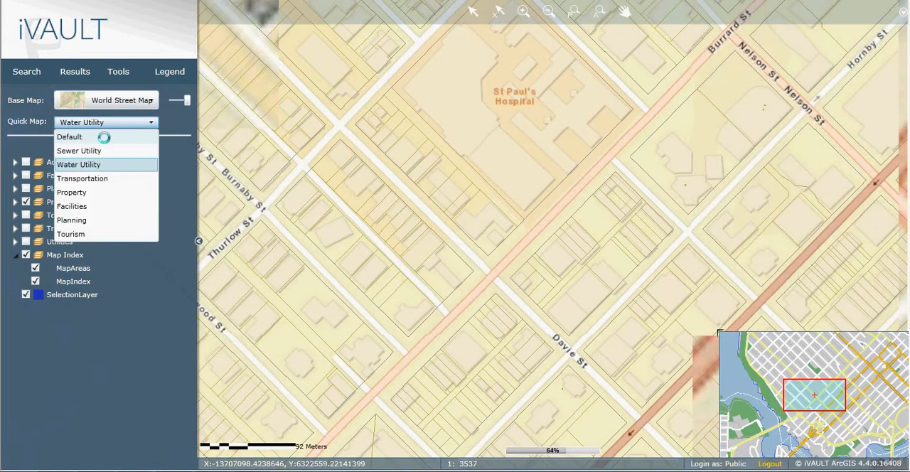
click(91, 138)
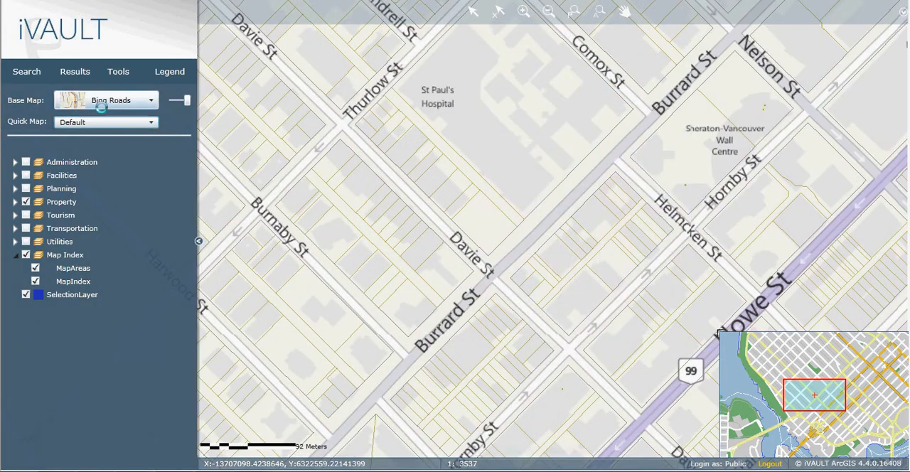
click(414, 136)
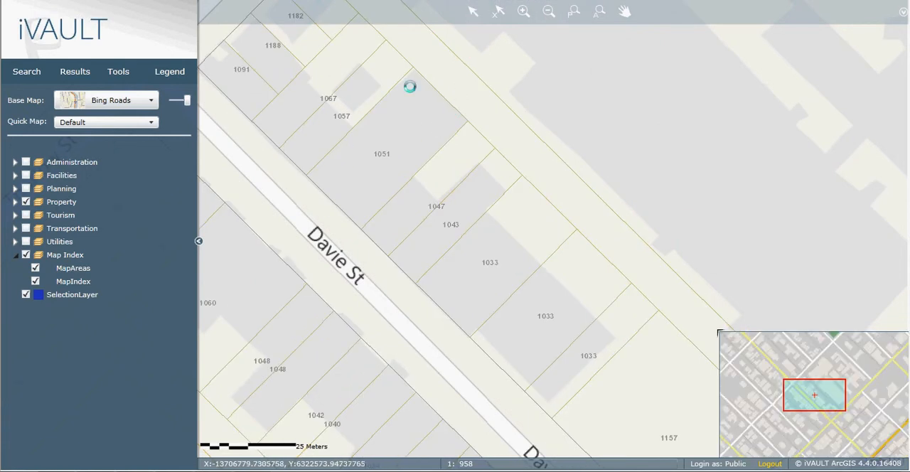
drag(342, 94, 459, 196)
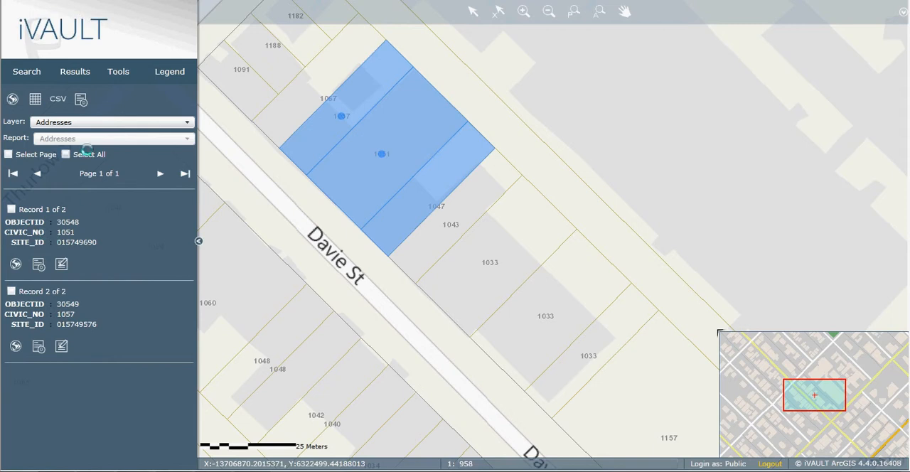
Step: List the selected features from the Parcel Polygons layer and try to generate a detailed report with no record chosen
click(48, 122)
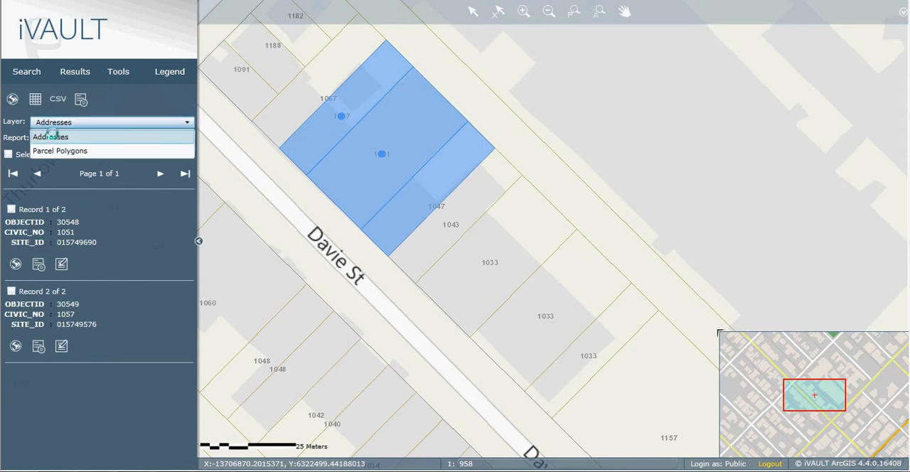
click(47, 151)
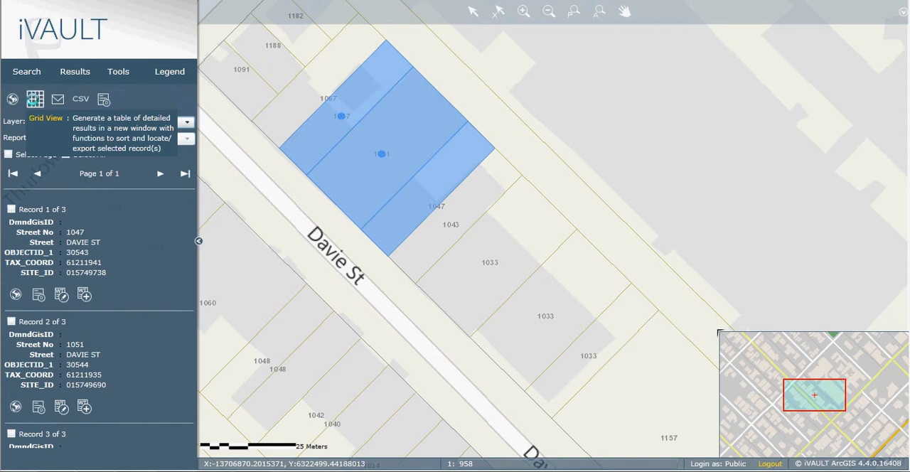
click(80, 99)
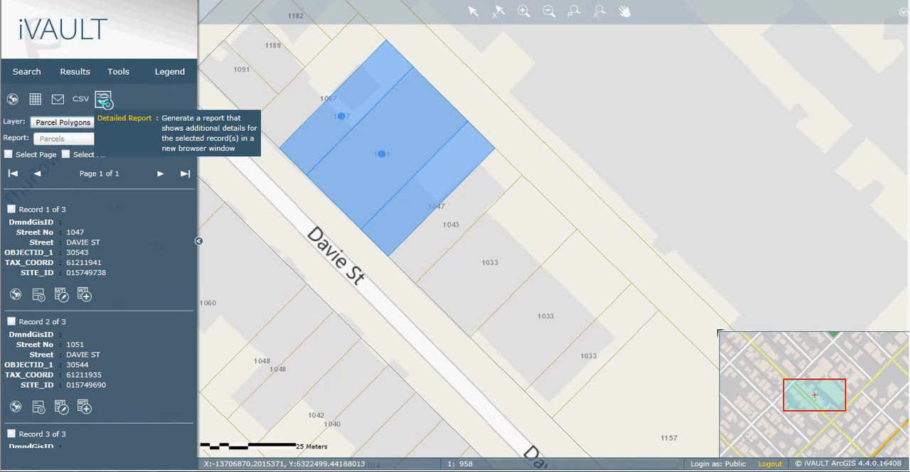
click(104, 101)
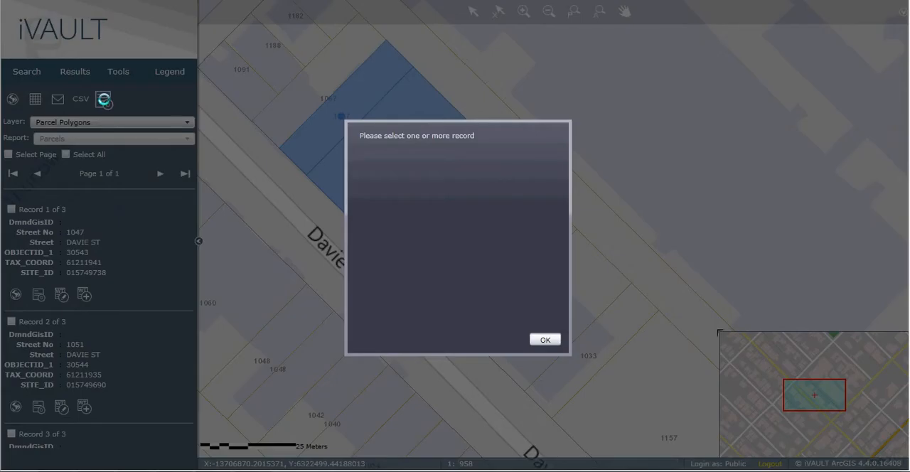
click(546, 341)
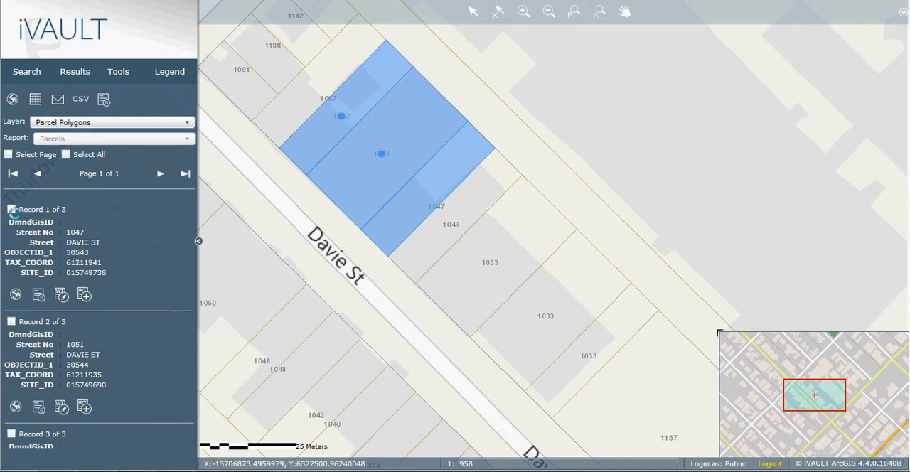
Step: Select the first parcel record, generate its Parcels Report, look through the report's map and close it
click(11, 209)
click(37, 295)
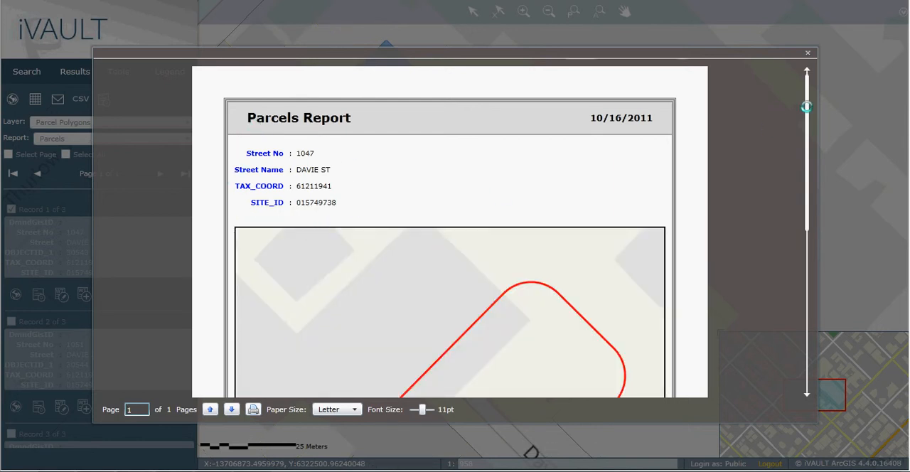
drag(806, 106, 813, 233)
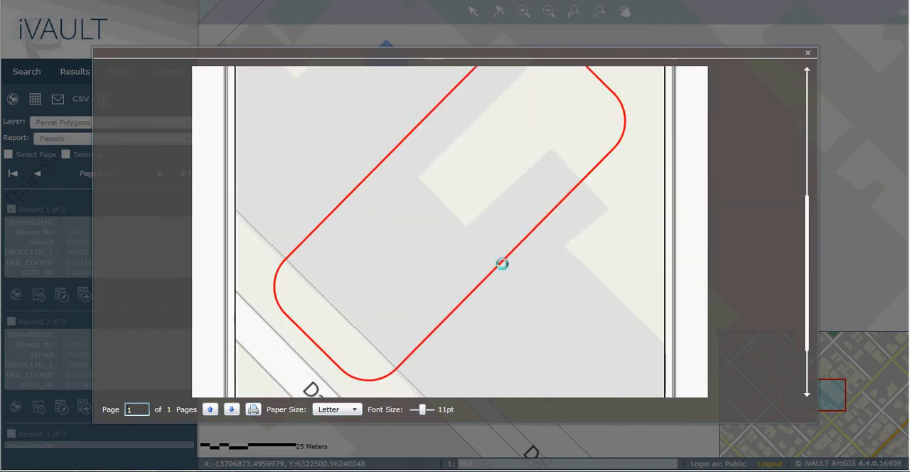
drag(806, 289, 755, 96)
click(807, 52)
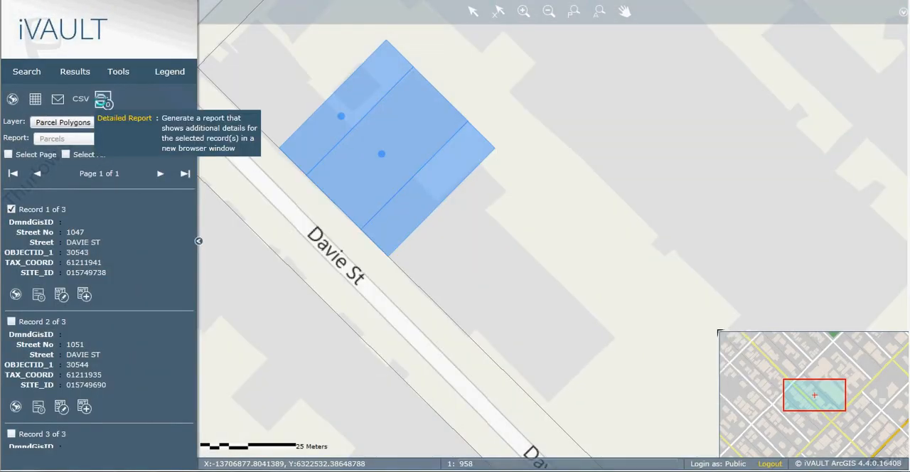
click(105, 101)
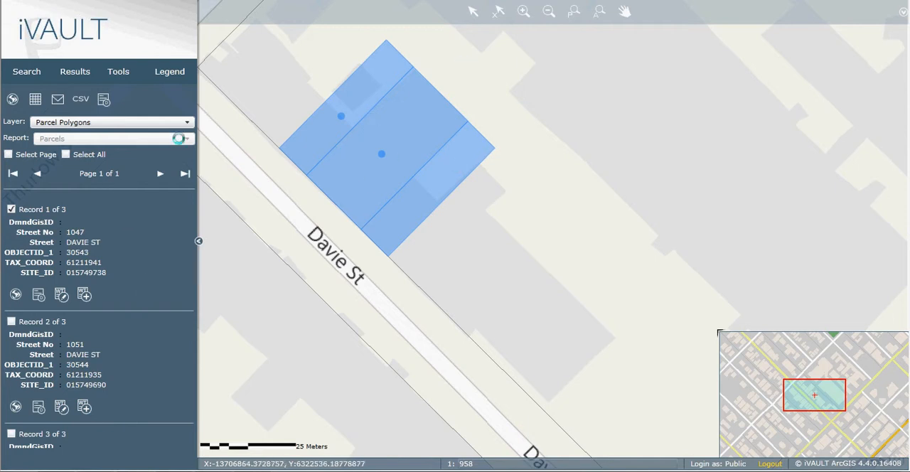
click(103, 104)
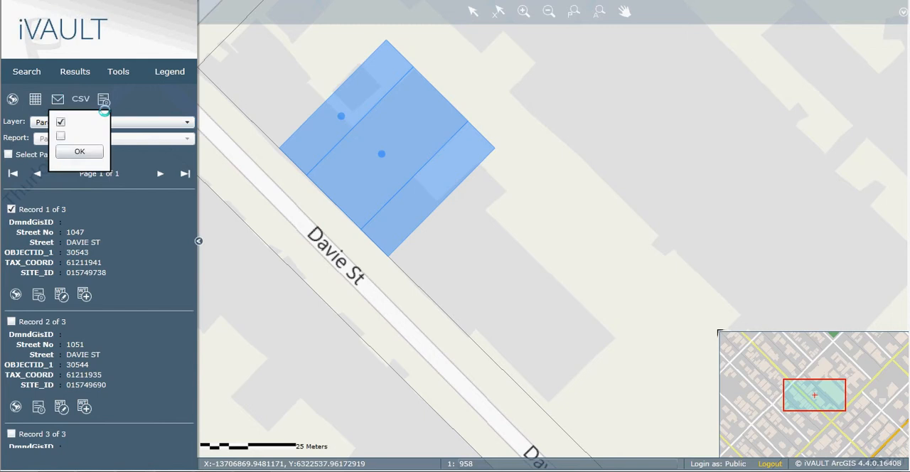
Step: Open the Water Mains search for Utilities and set the diameter to 100 mm and the material to AC
click(24, 69)
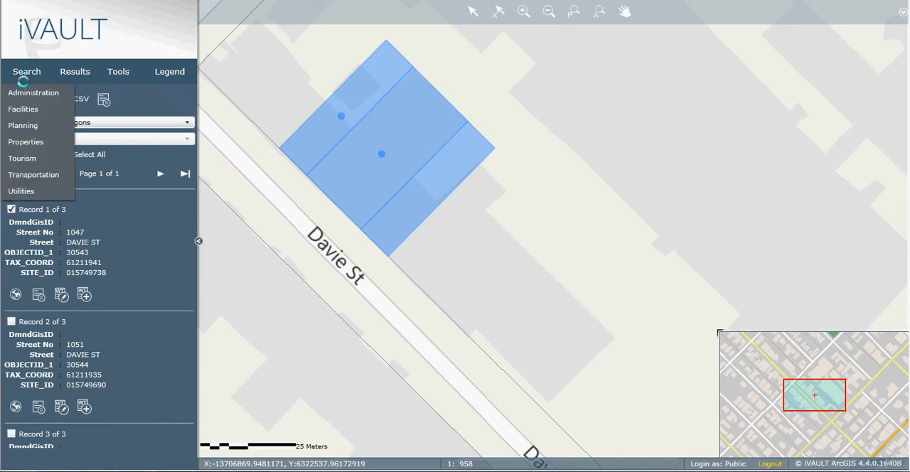
mouse_move(42, 126)
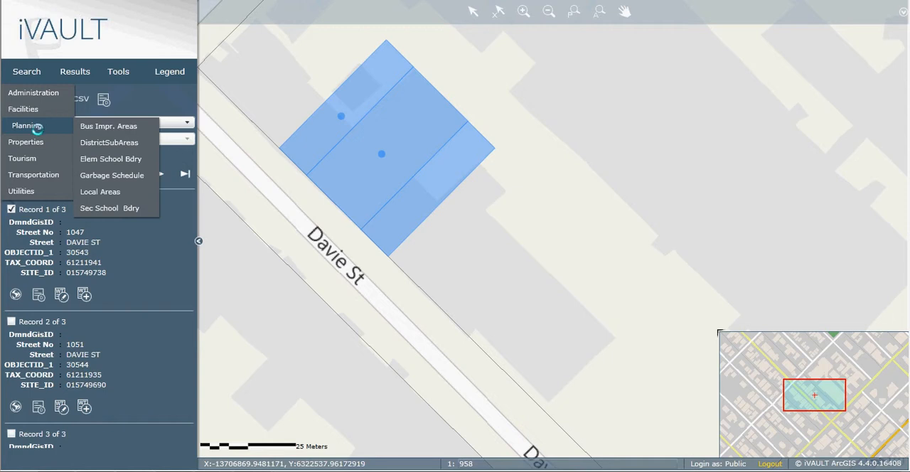
mouse_move(29, 163)
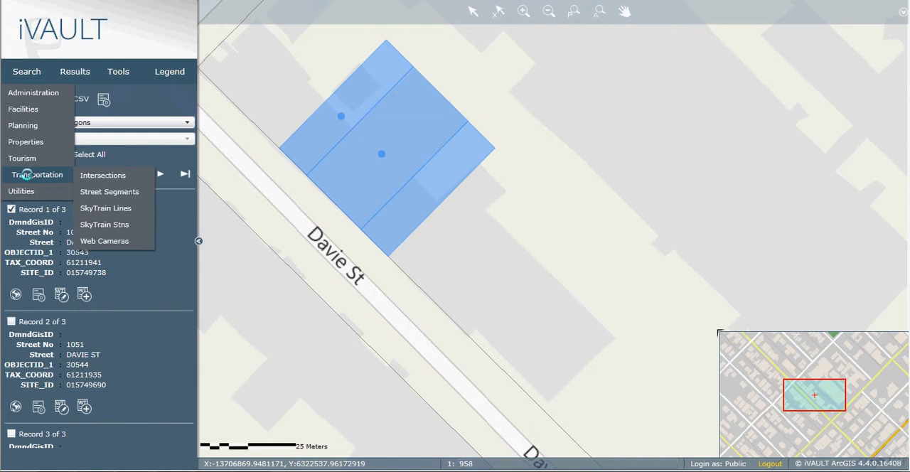
mouse_move(24, 190)
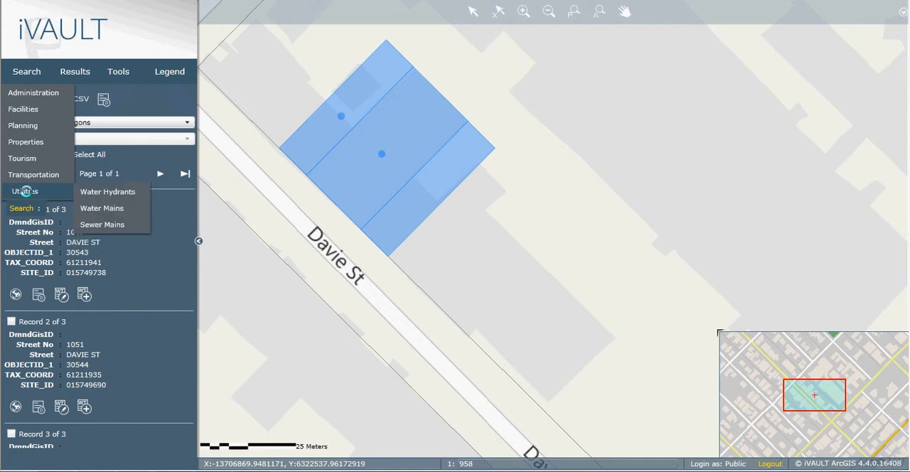
click(106, 208)
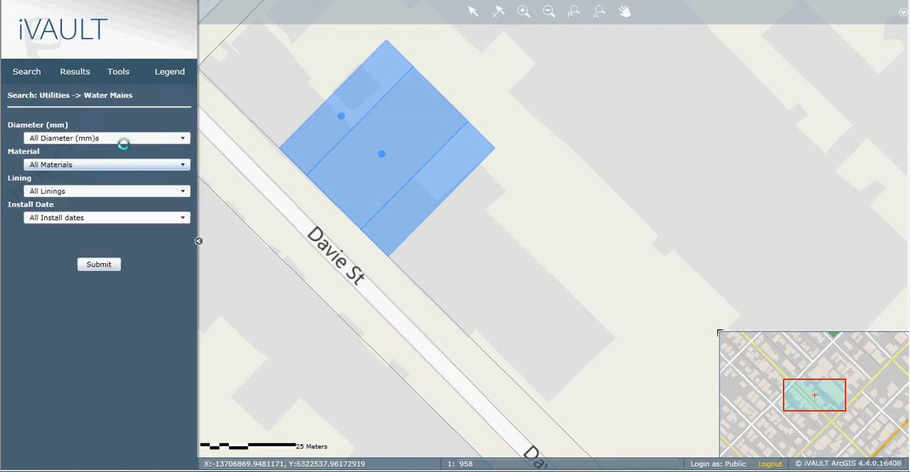
click(55, 139)
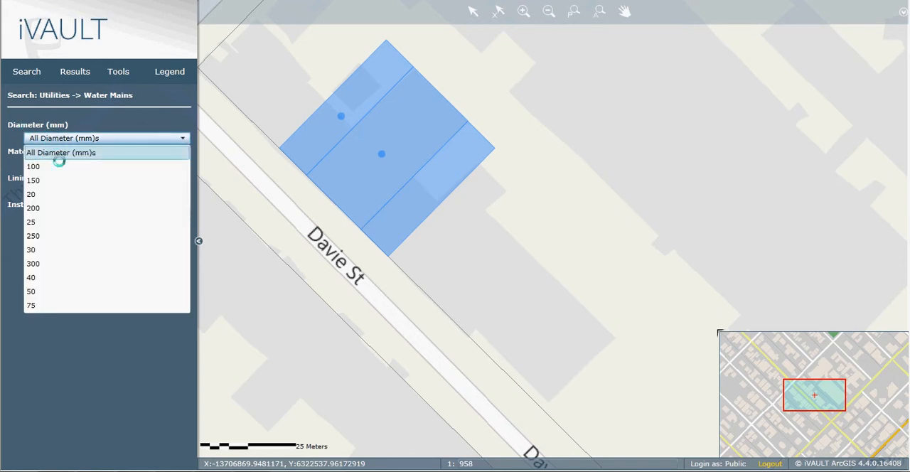
click(59, 166)
click(60, 165)
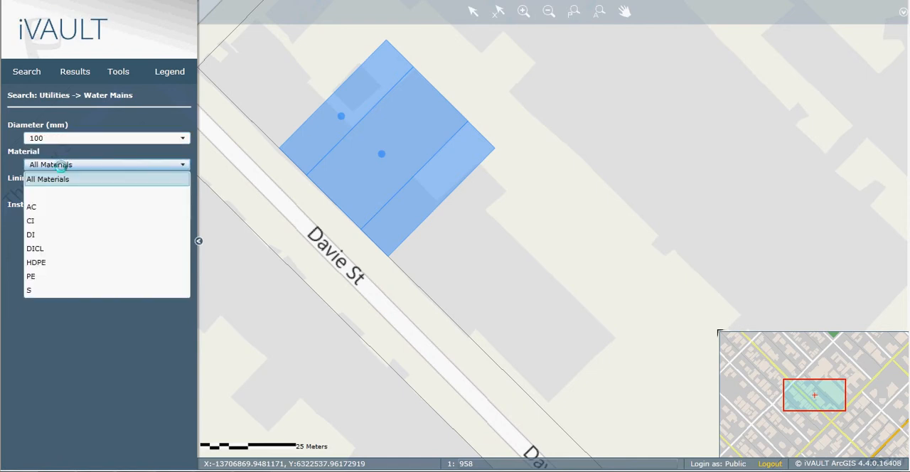
click(56, 205)
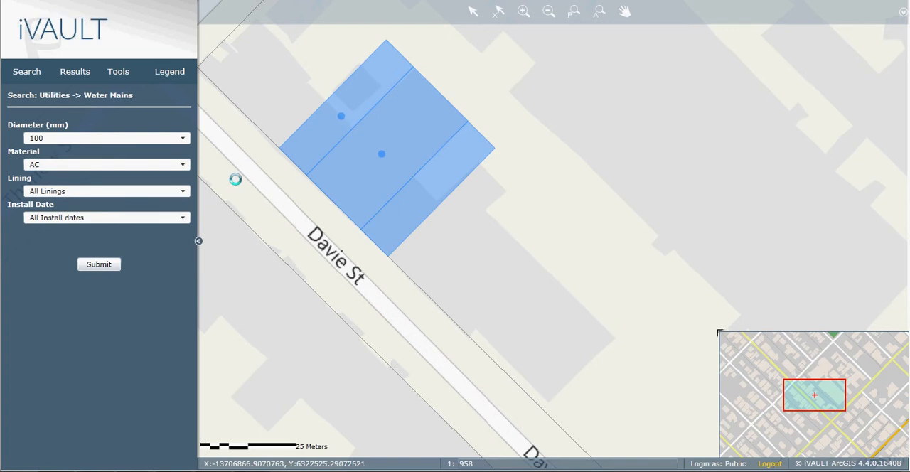
Step: Keep all linings, choose install date 19650101 and run the water mains search
click(44, 190)
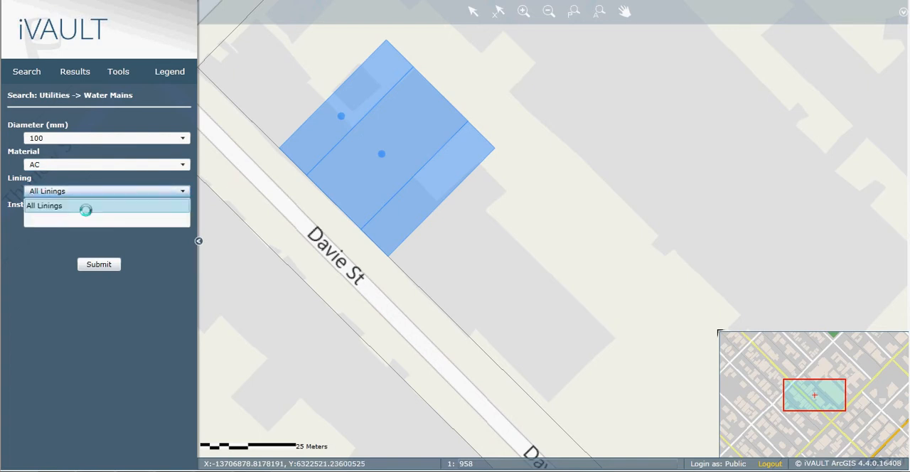
click(48, 180)
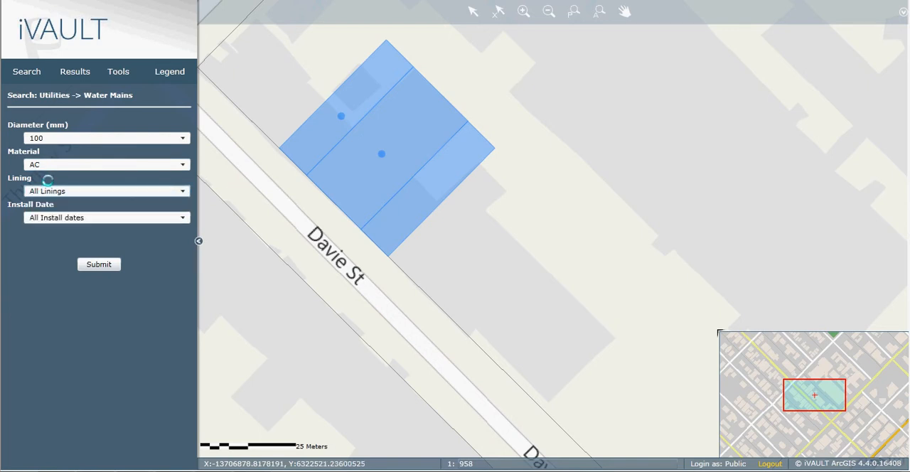
click(75, 219)
click(57, 259)
click(89, 265)
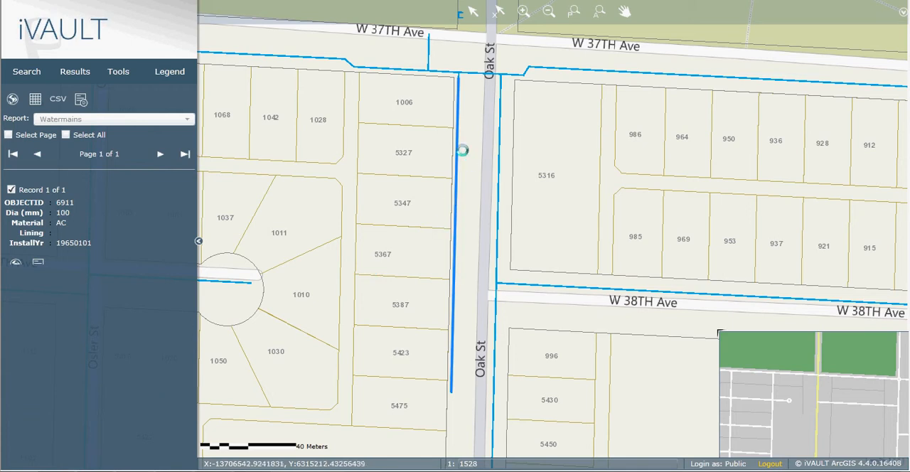
Step: Look over the available map tools and open the Query Builder
click(119, 74)
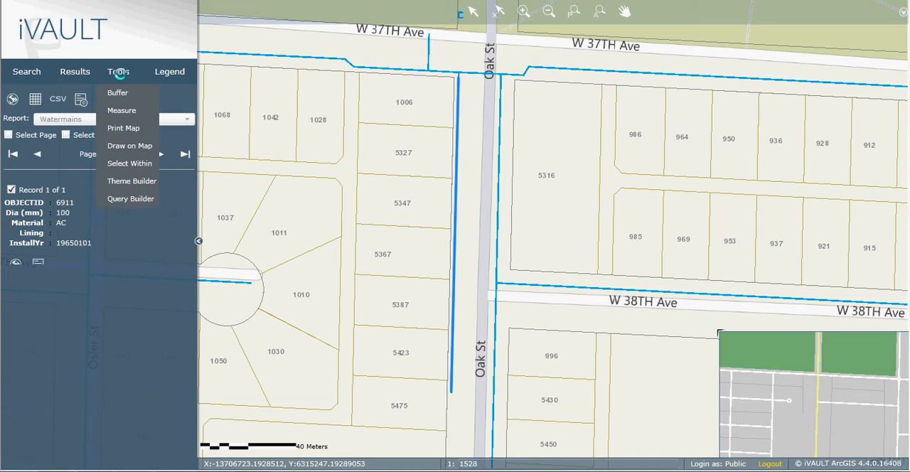
mouse_move(120, 93)
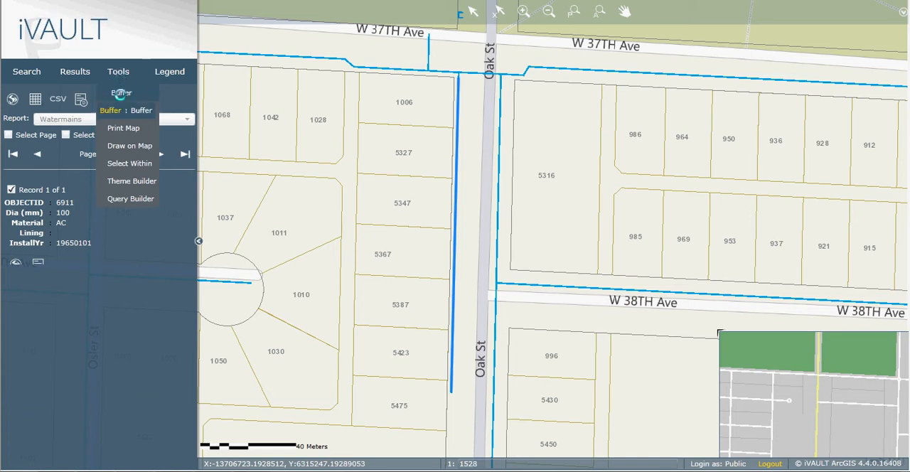
mouse_move(124, 110)
mouse_move(118, 76)
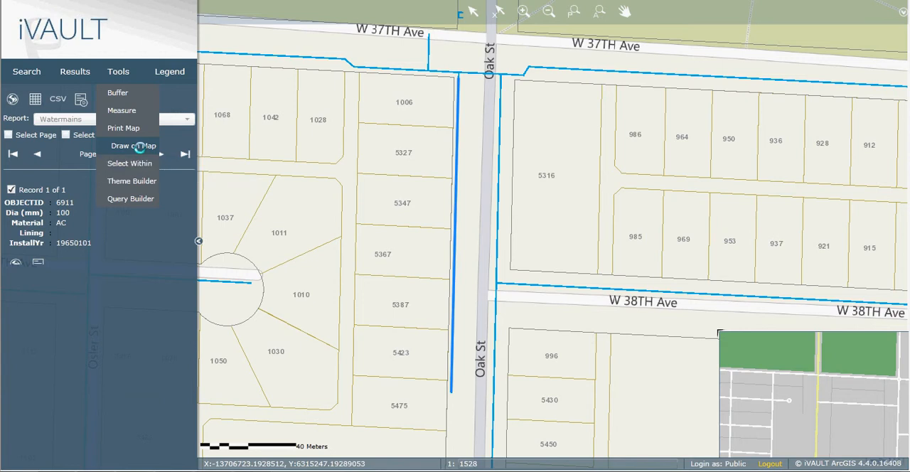
click(135, 198)
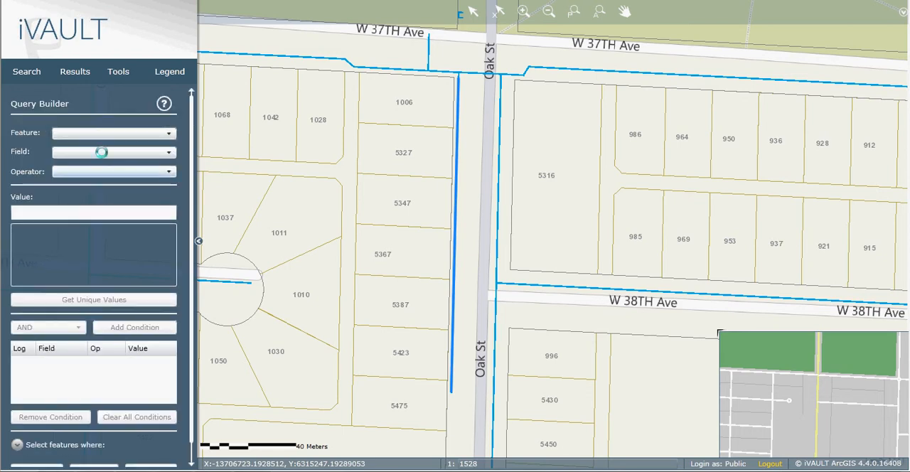
click(28, 72)
mouse_move(28, 109)
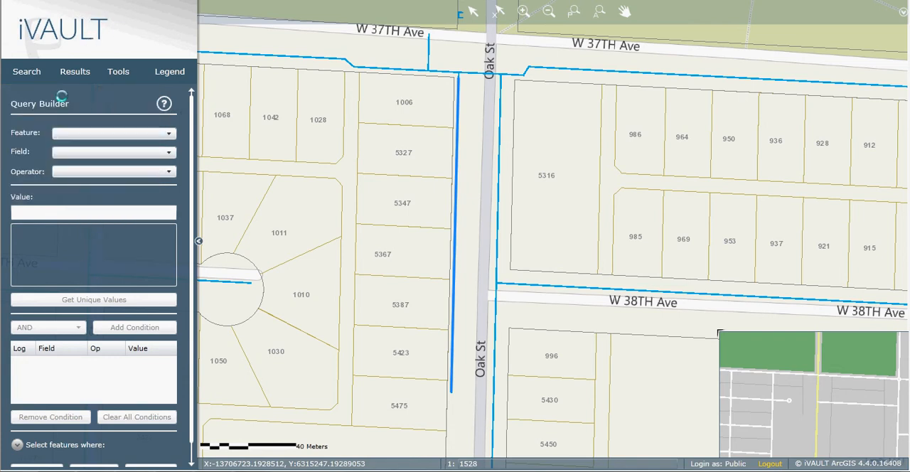
click(27, 72)
mouse_move(29, 106)
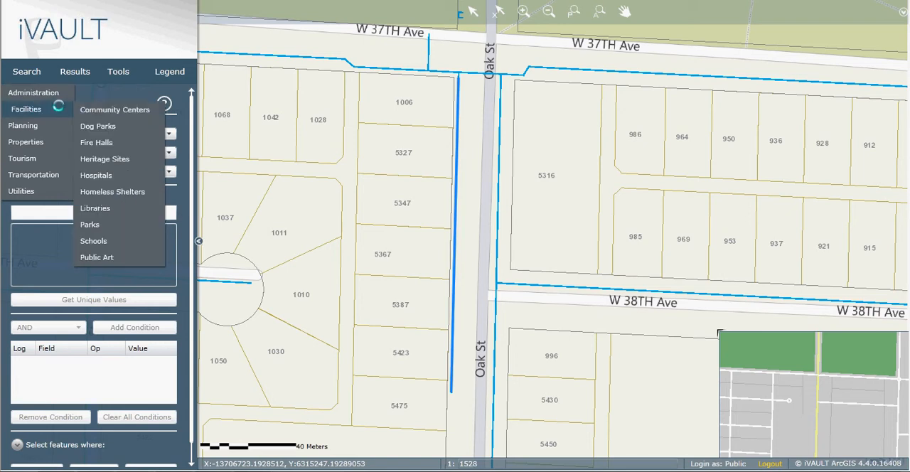
mouse_move(84, 126)
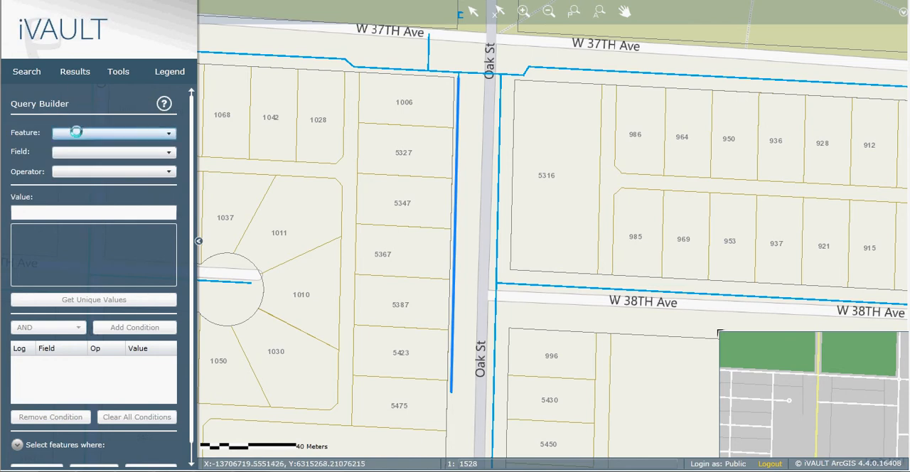
Step: Set up a query on the Addresses feature using the OBJECTID (Text) field and the Equal (=) operator
click(76, 132)
click(83, 149)
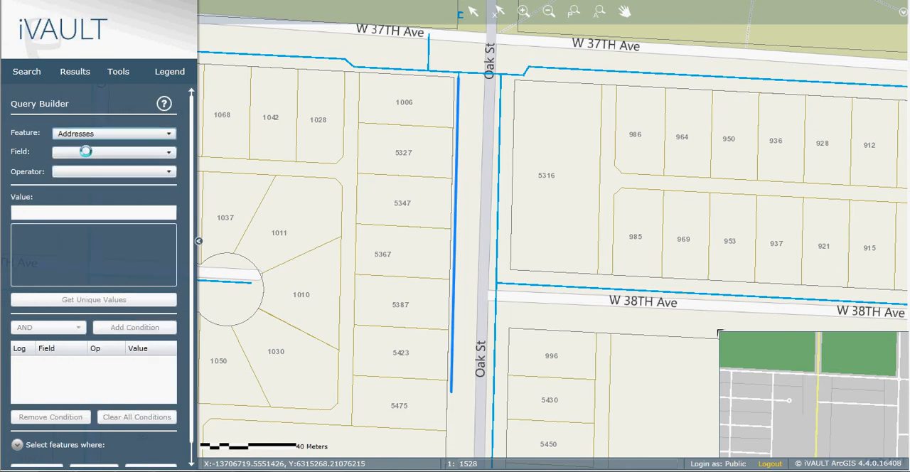
click(80, 152)
click(78, 180)
click(78, 172)
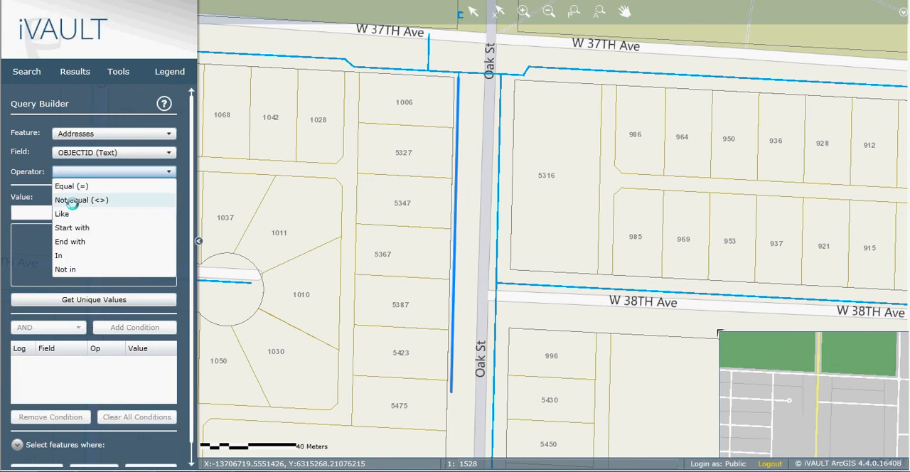
click(71, 186)
Step: Enter 1 as the query value, fetch the field's unique values and add the condition
click(62, 214)
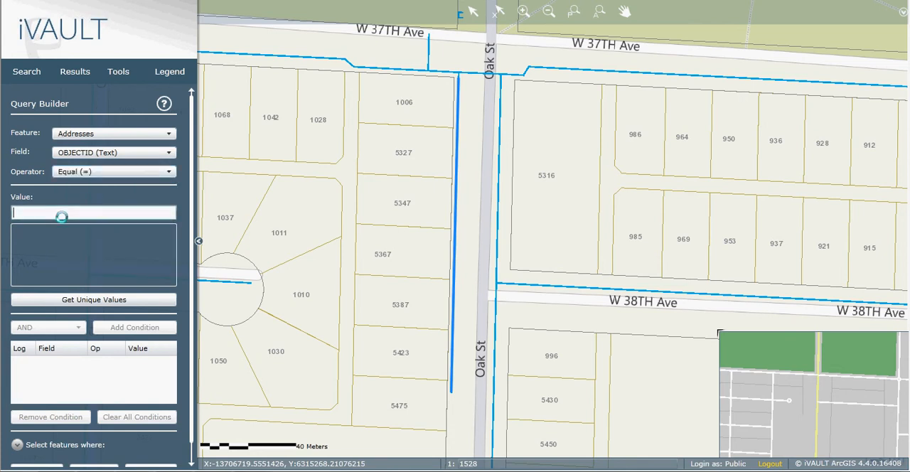
text(1)
click(80, 300)
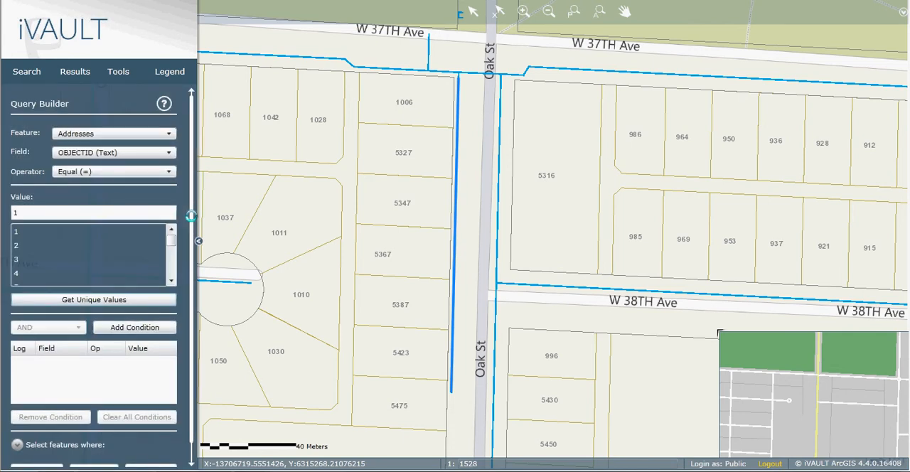
click(142, 328)
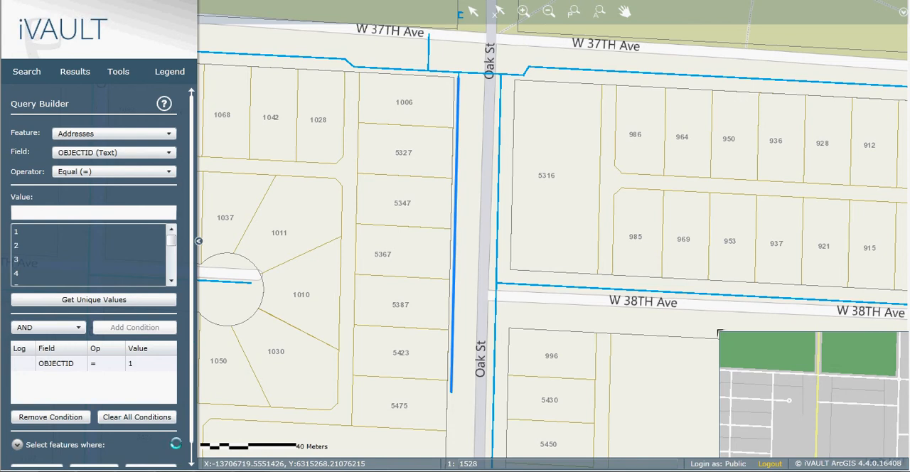
Step: Open the Theme Builder and look at the choices for theme target and distribution without changing them
click(118, 71)
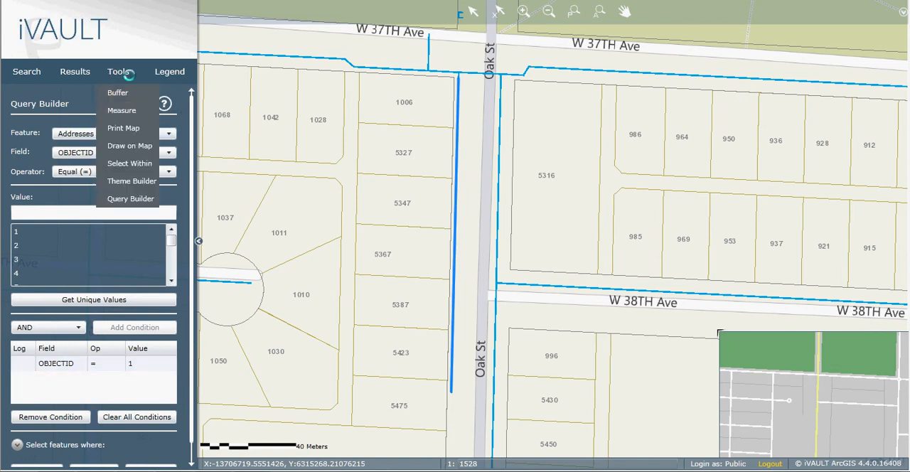
click(121, 182)
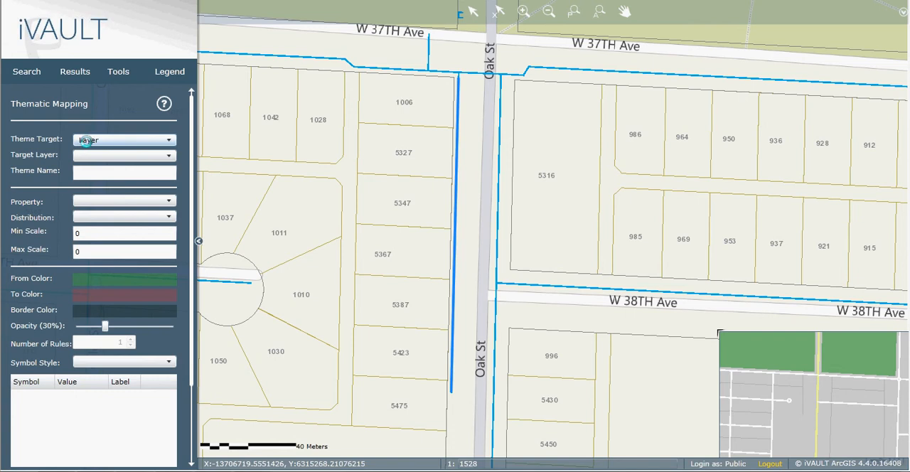
click(99, 141)
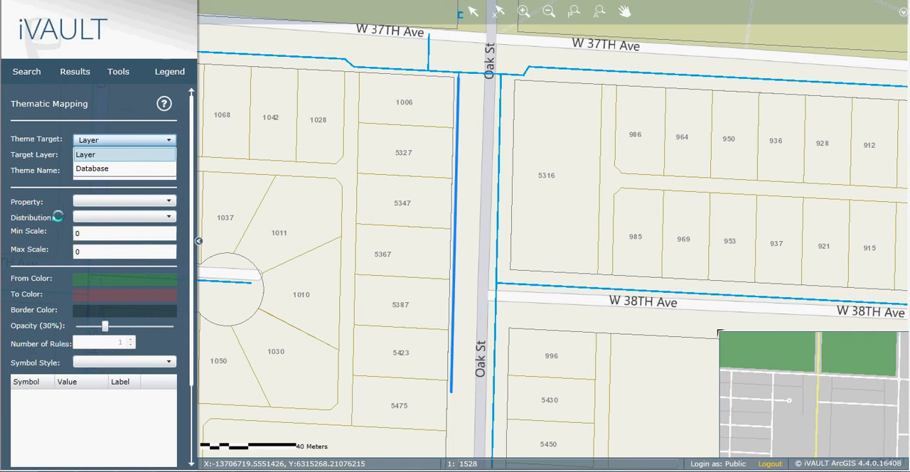
click(84, 216)
click(84, 216)
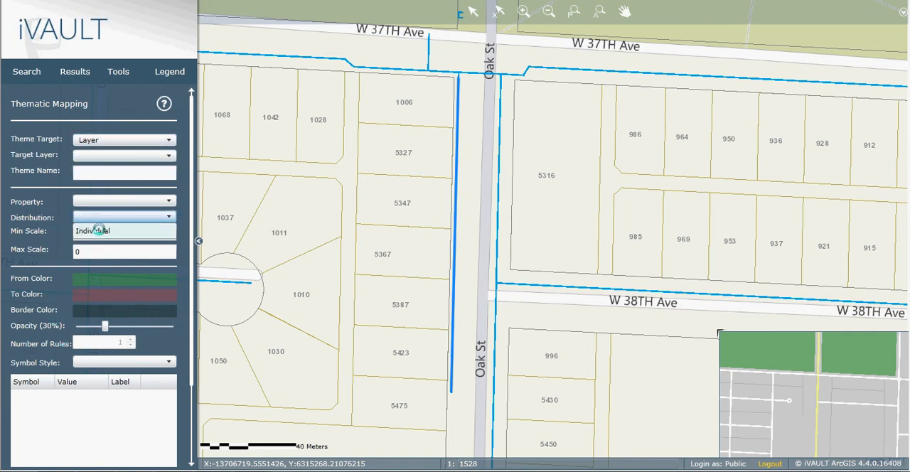
click(388, 169)
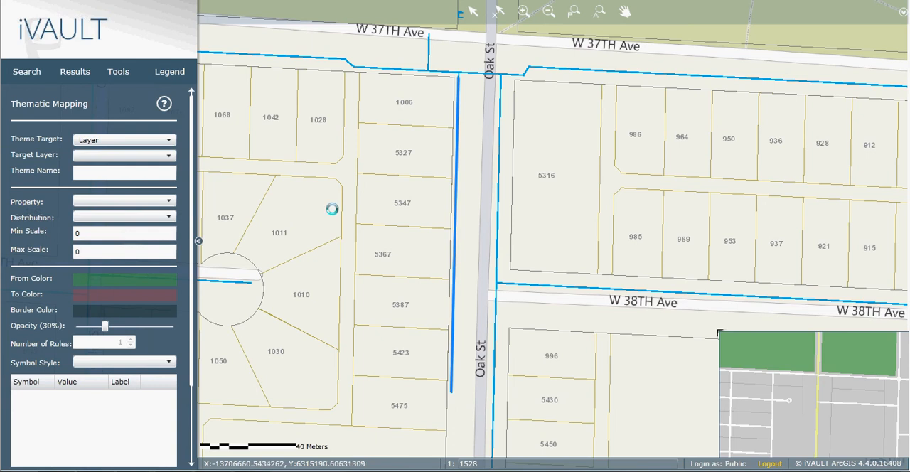
Step: Zoom the map out to the city overview, return to the Watermains result and zoom to its record
scroll(372, 223, down, 1)
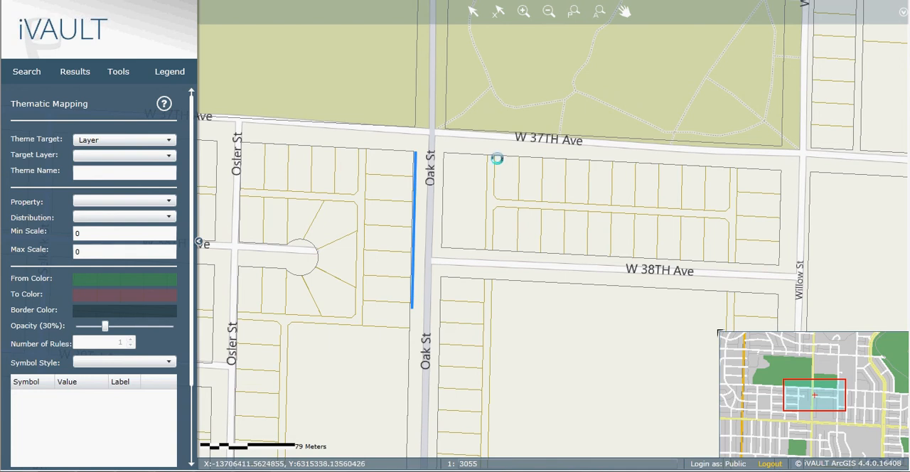
scroll(373, 226, down, 2)
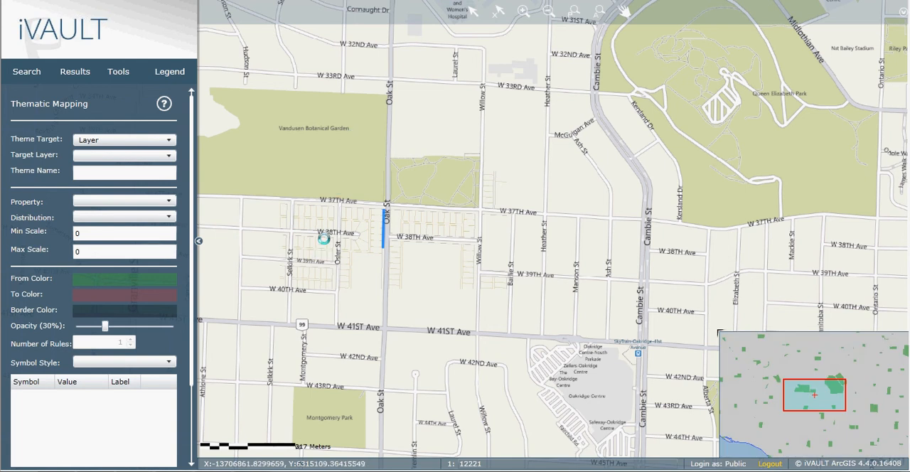
scroll(349, 231, down, 3)
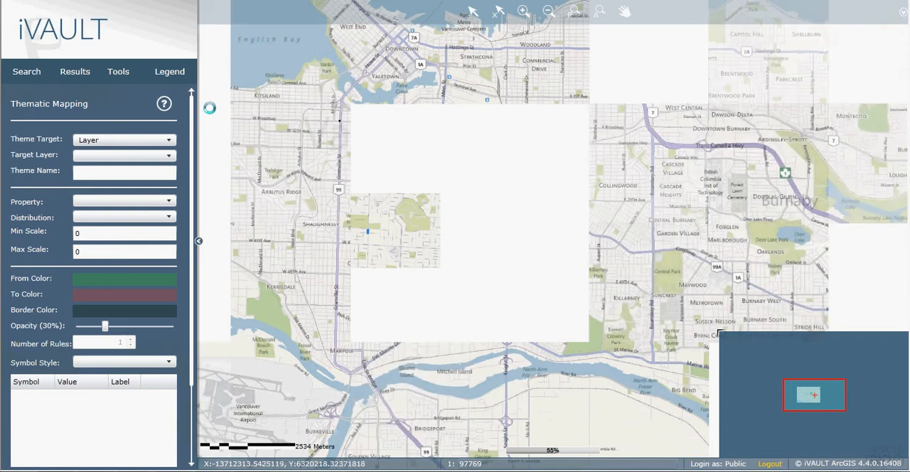
click(21, 72)
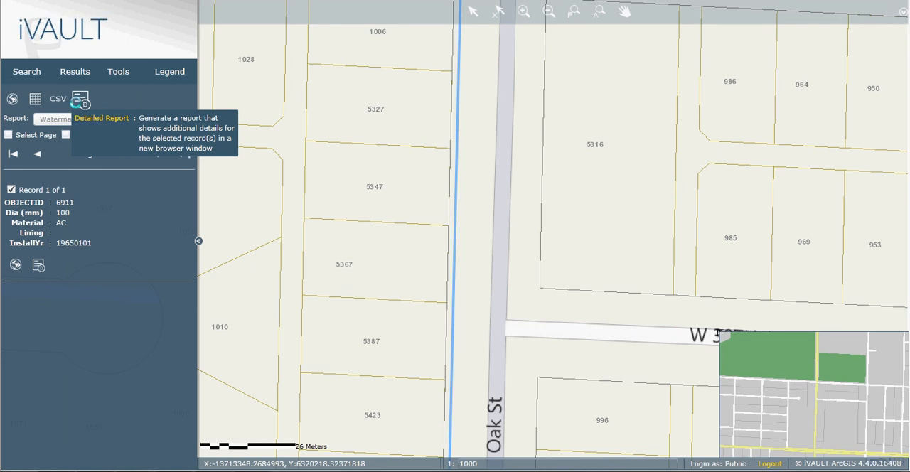
click(116, 69)
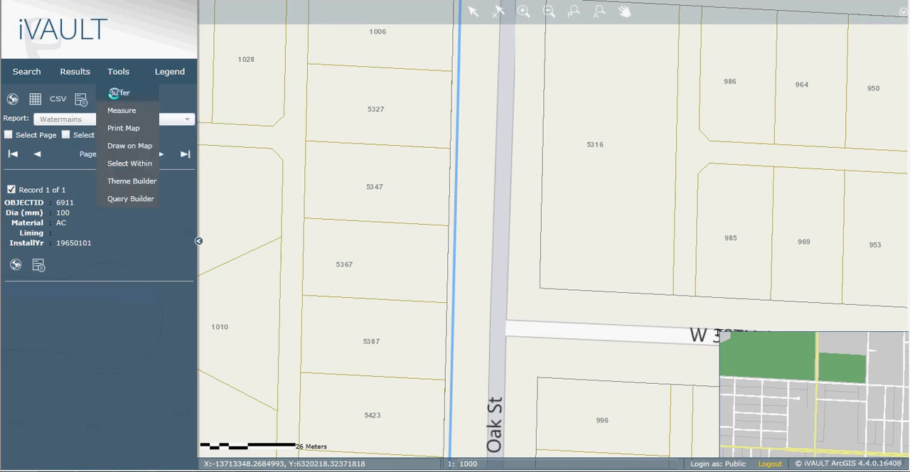
mouse_move(122, 91)
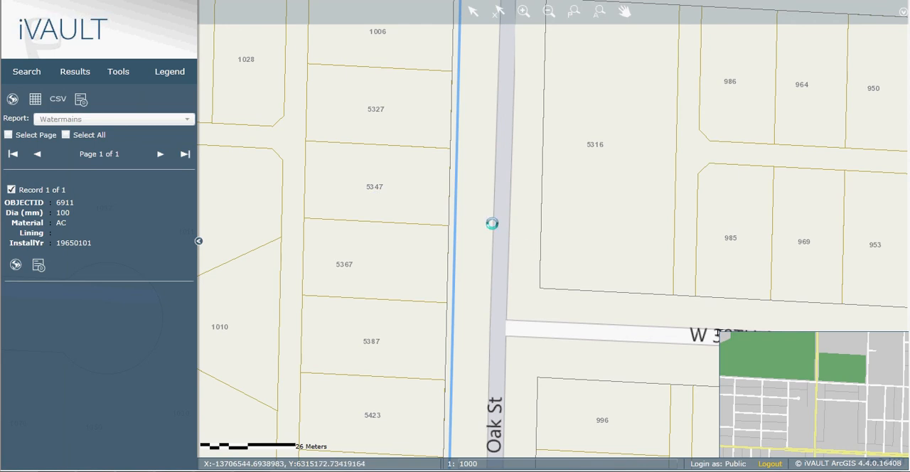
Step: Deselect the water main and zoom the map out to its full extent
scroll(490, 240, down, 1)
scroll(490, 240, down, 2)
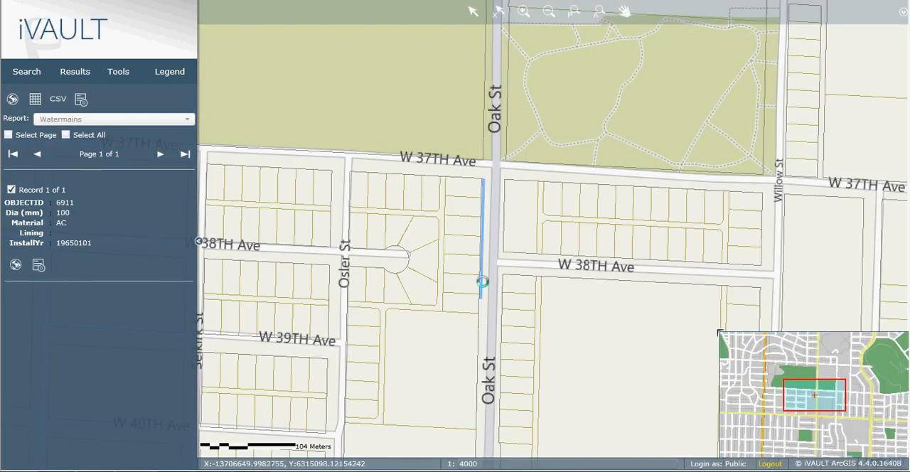
click(600, 11)
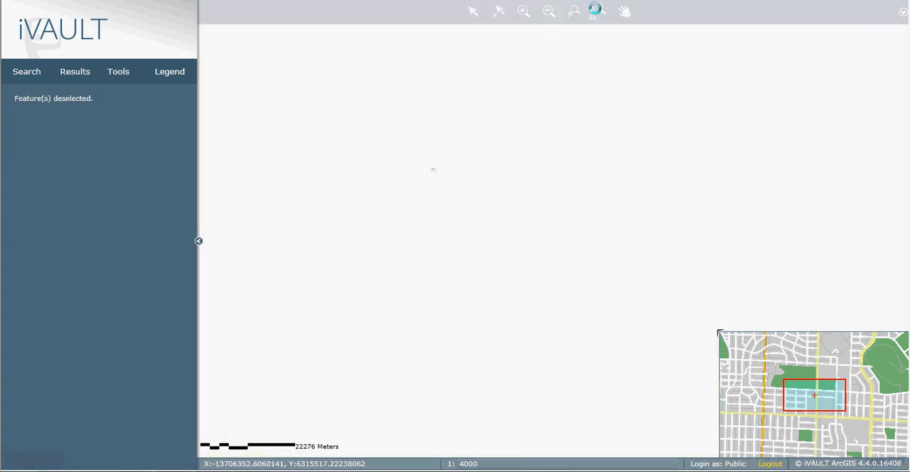